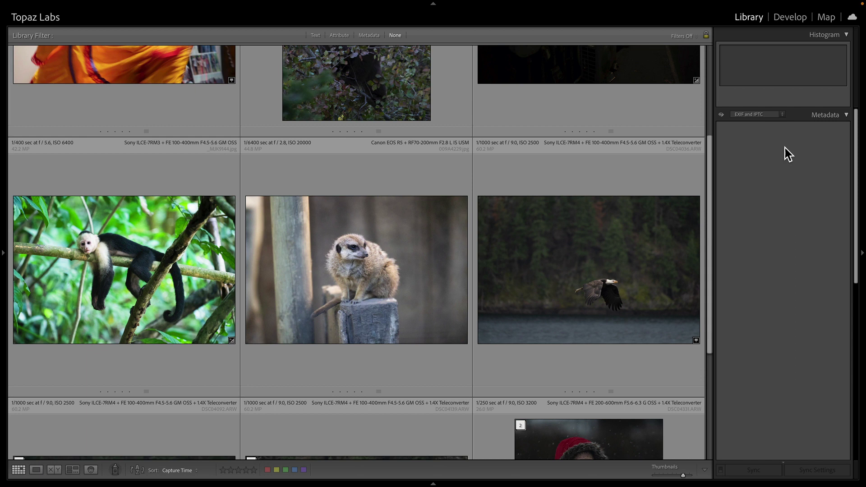
# - Select the capuchin photo _MJK9144.jpg in the Library grid to view its histogram and EXIF data
pyautogui.click(153, 261)
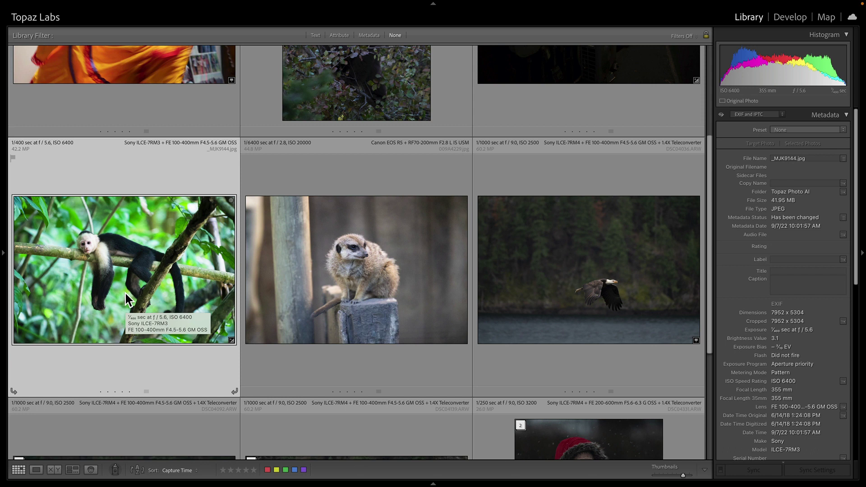
pyautogui.click(90, 5)
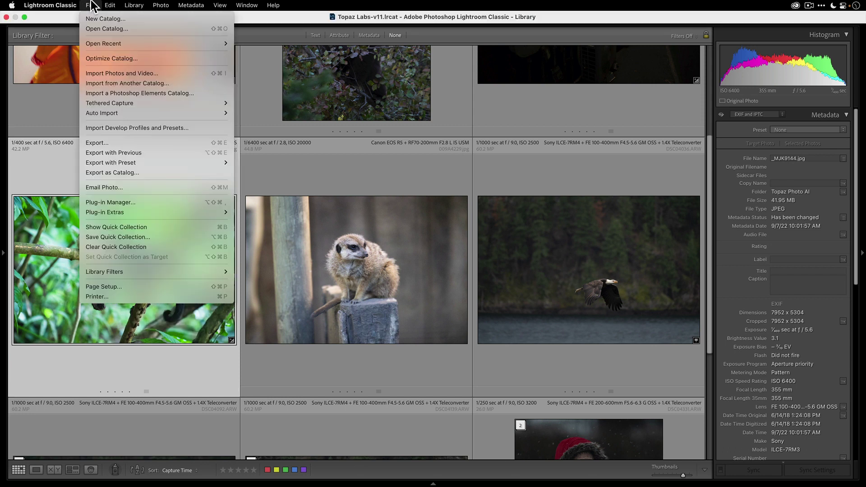
pyautogui.moveTo(151, 212)
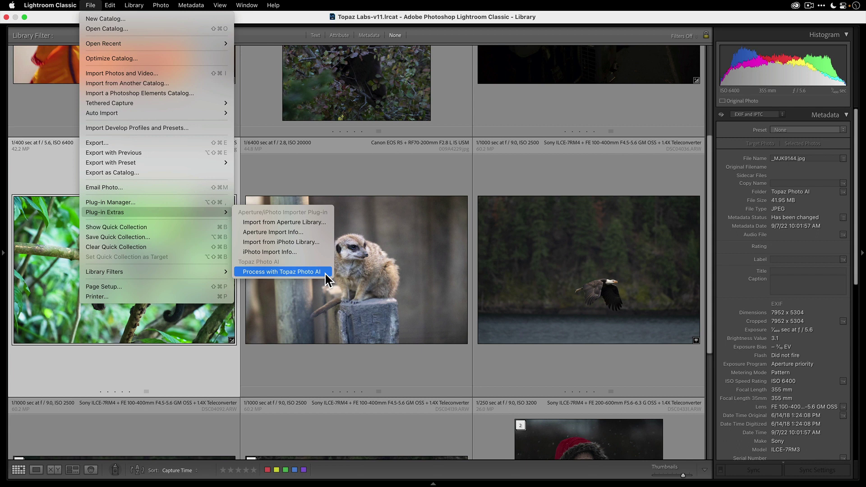
pyautogui.click(96, 340)
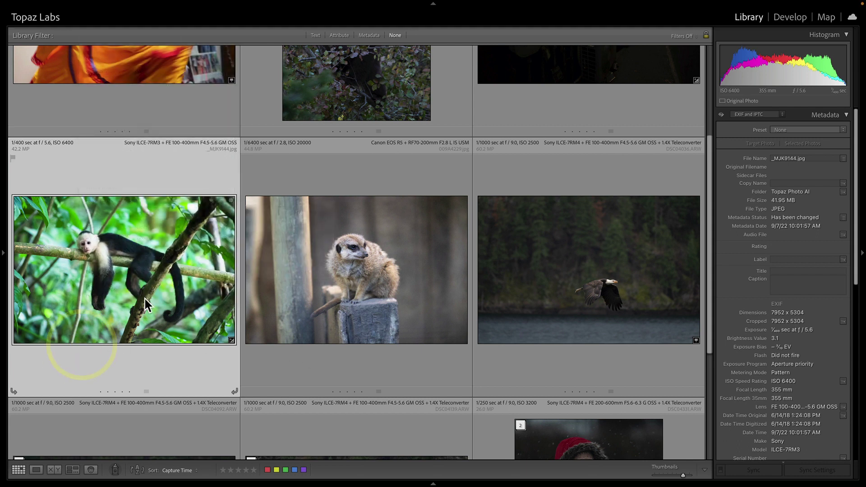
pyautogui.rightClick(149, 240)
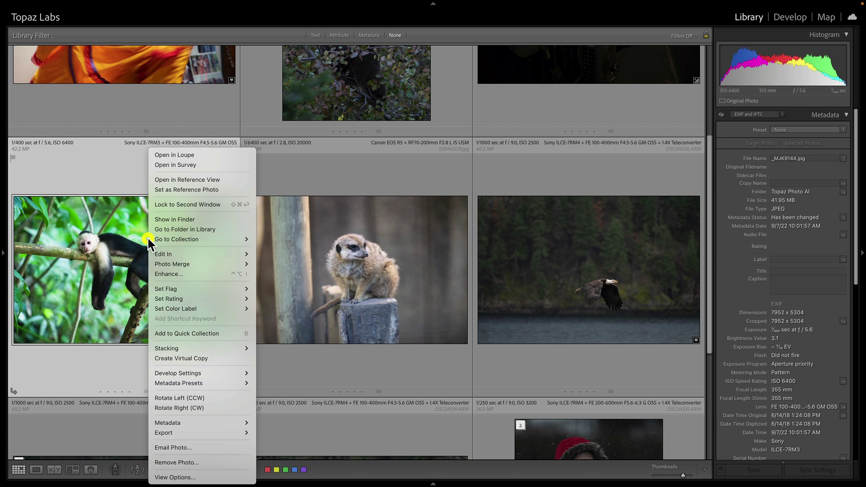
pyautogui.moveTo(211, 255)
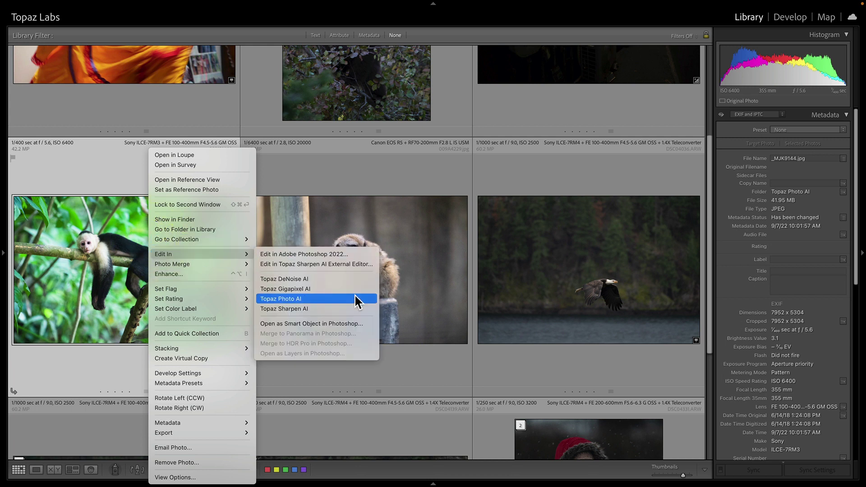
pyautogui.click(124, 306)
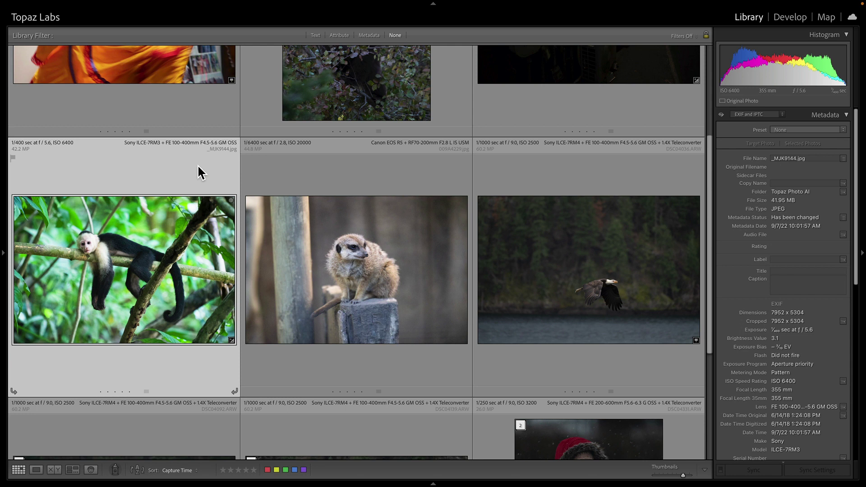
# - Open the capuchin photo in the Develop module and reset its earlier edits
pyautogui.doubleClick(177, 243)
pyautogui.click(789, 17)
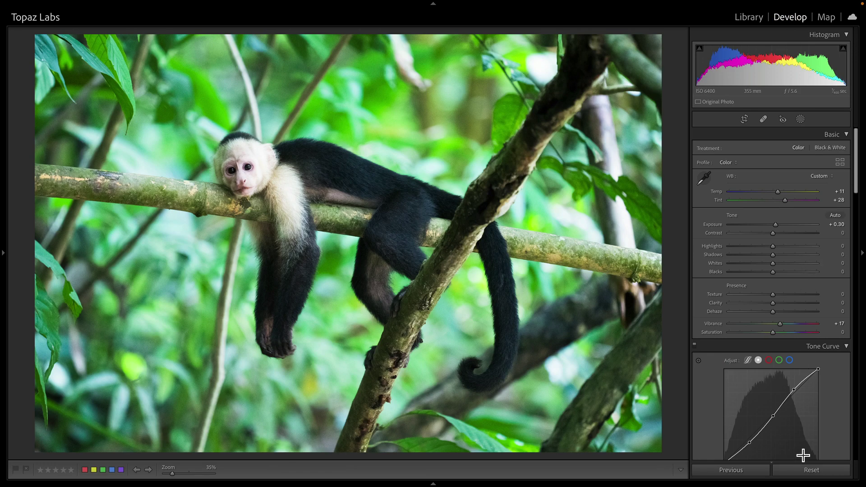
pyautogui.click(803, 470)
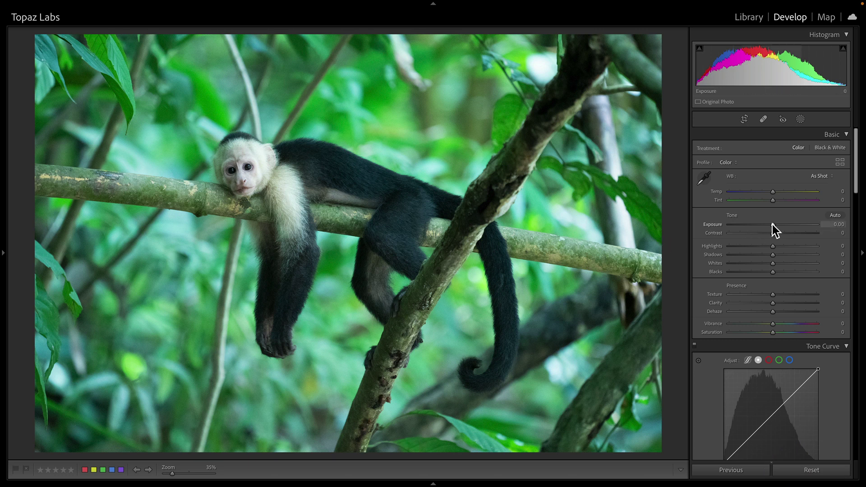
# - Set Exposure +0.40, build a three-point S tone curve, Vibrance +8, then compare before/after
pyautogui.moveTo(772, 225); pyautogui.dragTo(776, 225)
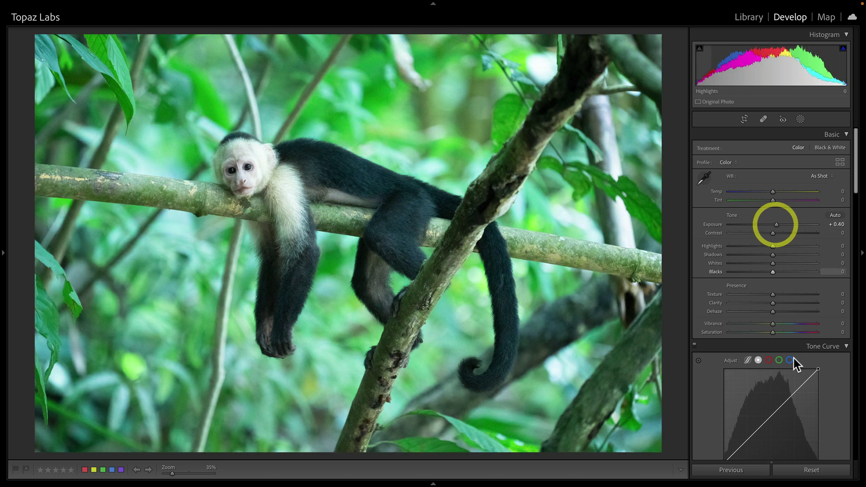
pyautogui.click(795, 389)
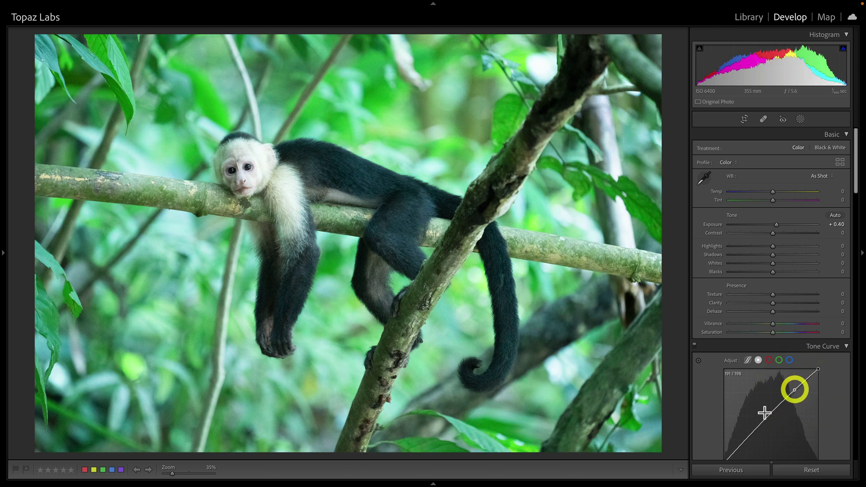
pyautogui.moveTo(746, 439); pyautogui.dragTo(747, 443)
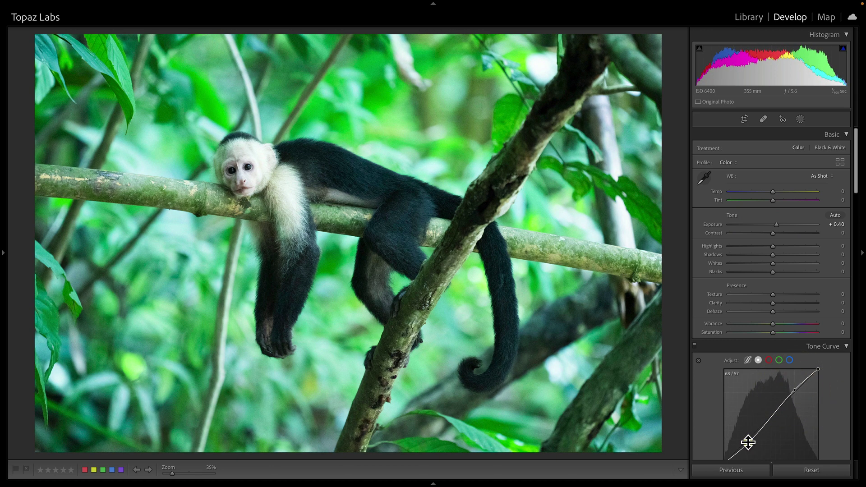
pyautogui.click(773, 415)
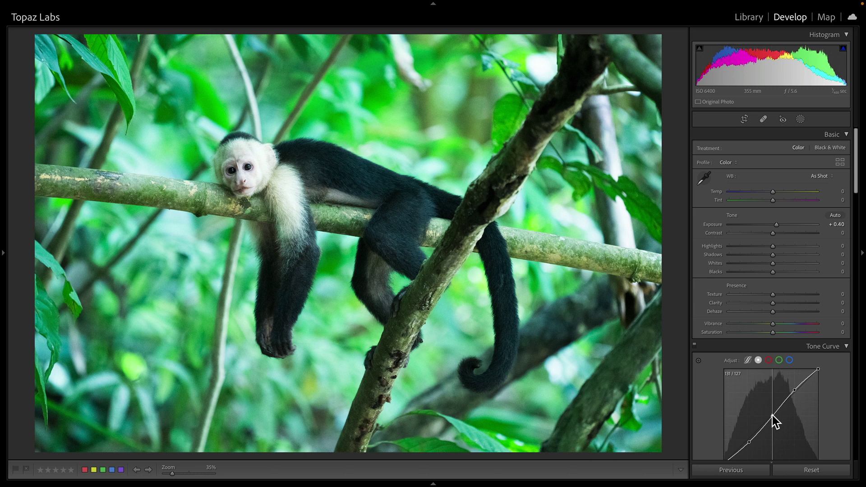
pyautogui.click(776, 324)
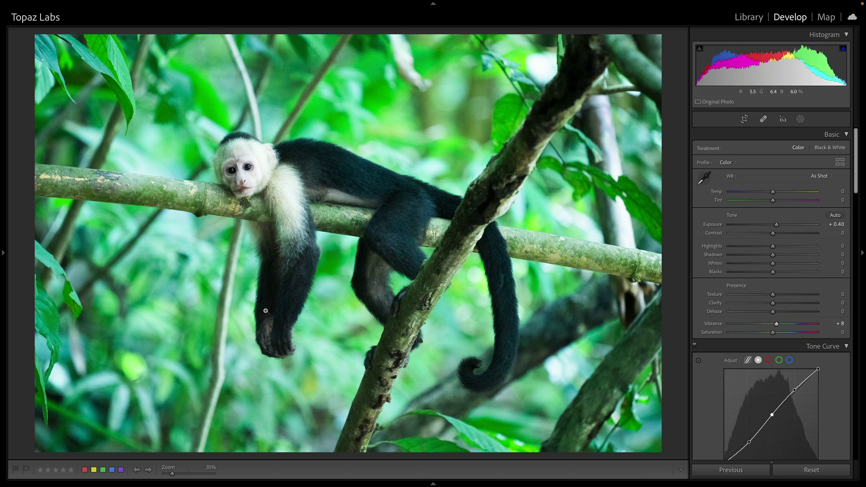
pyautogui.press('\\')
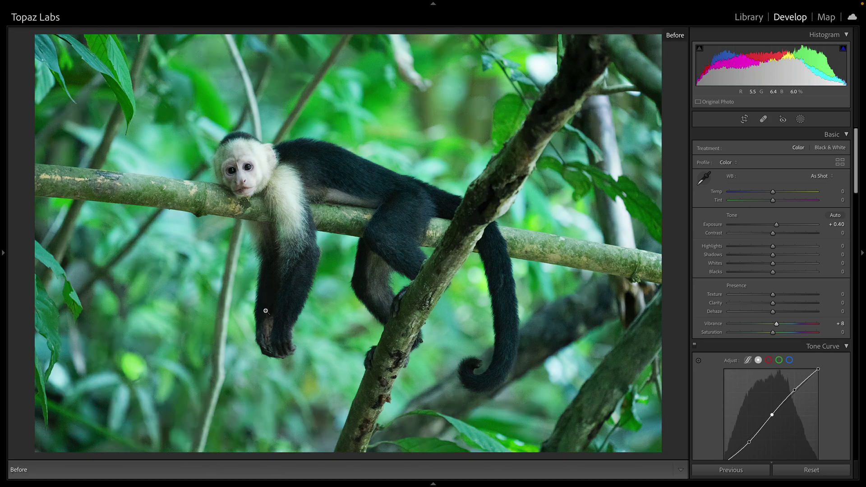
pyautogui.press('\\')
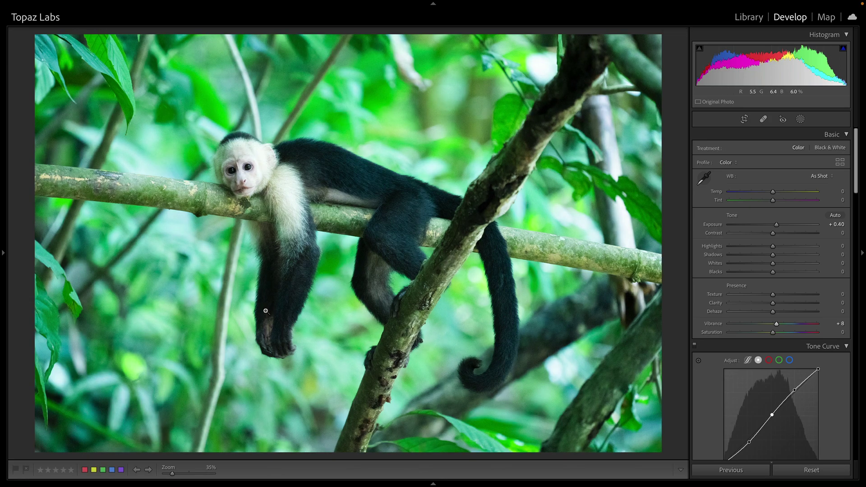
# - Zoom in to inspect the monkey's face closely, then return to the fit view
pyautogui.click(238, 156)
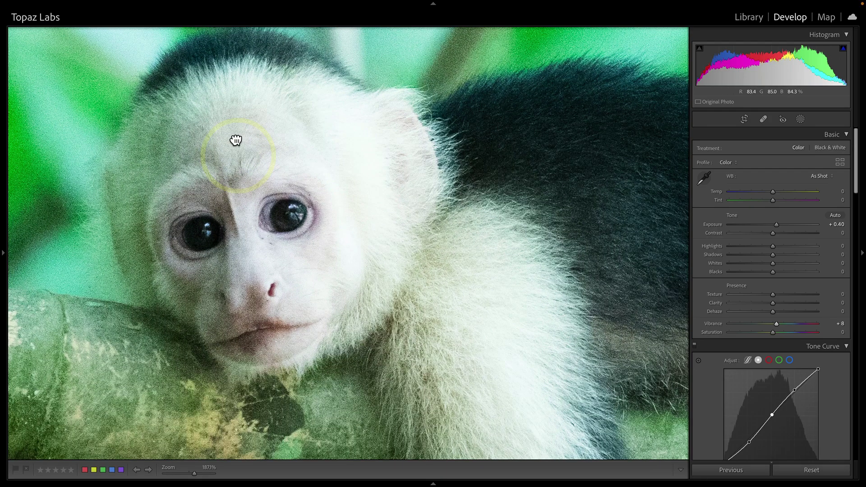
pyautogui.moveTo(234, 139); pyautogui.dragTo(362, 176)
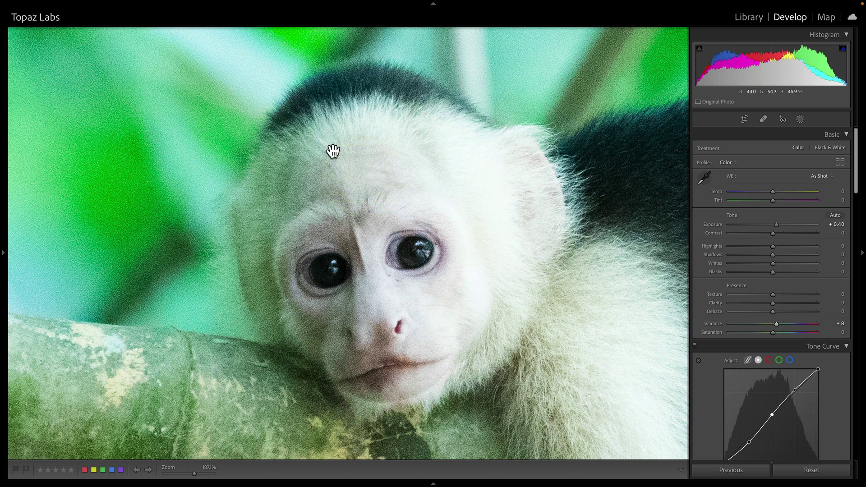
pyautogui.click(407, 203)
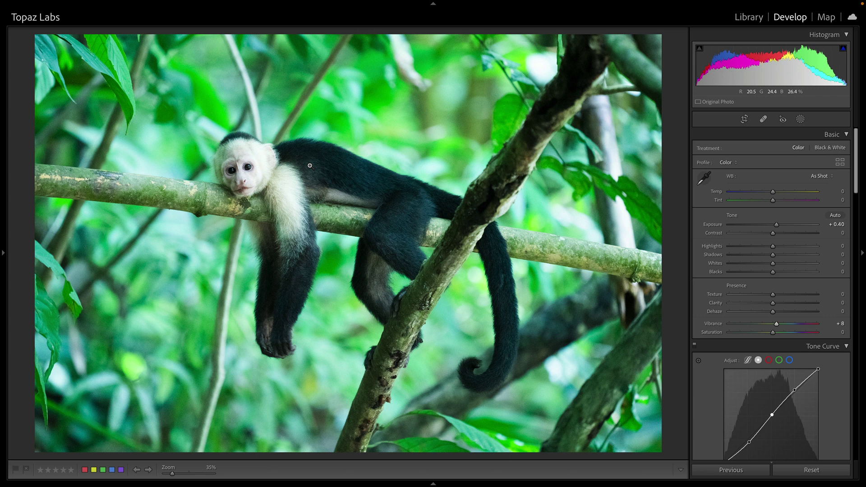
# - Look over the File > Plug-in Extras submenu, then dismiss it without choosing anything
pyautogui.click(90, 5)
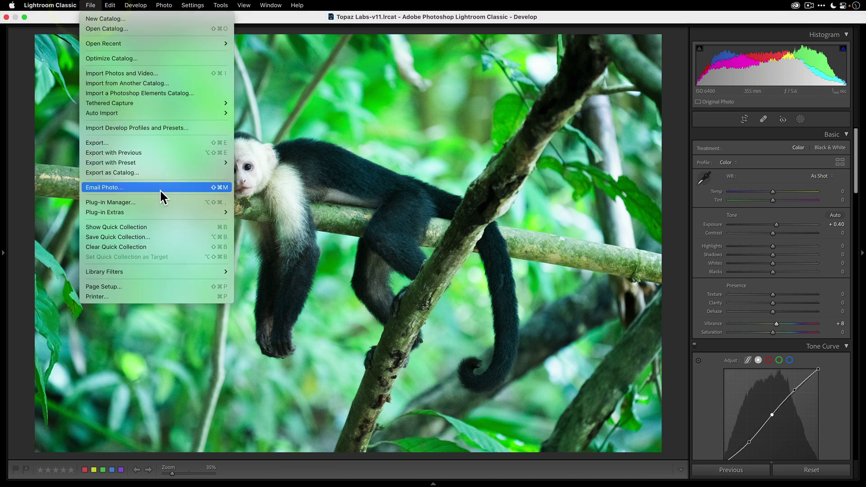
pyautogui.moveTo(169, 211)
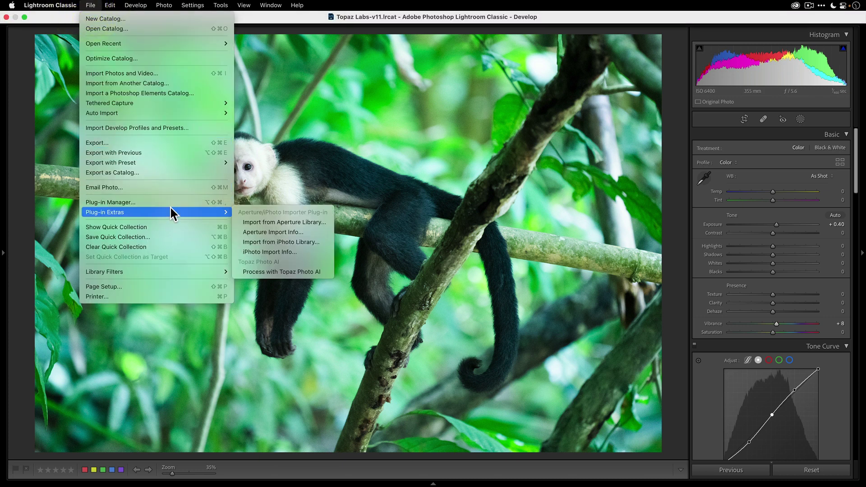
pyautogui.click(451, 240)
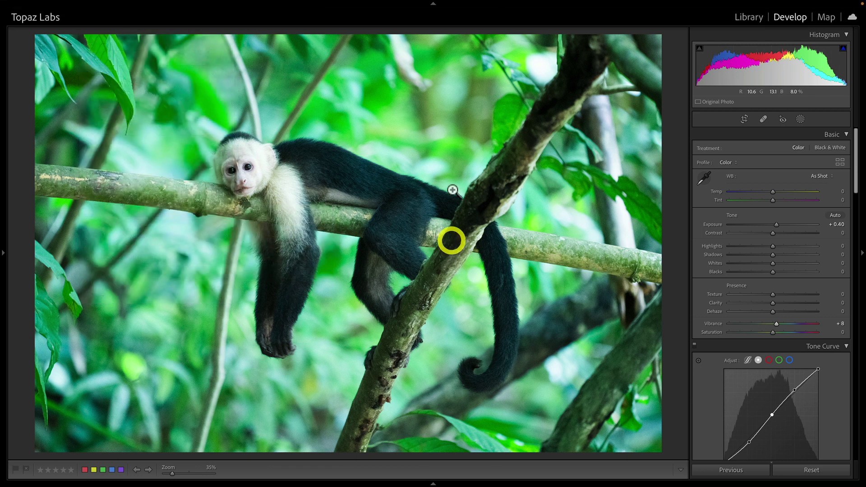
# - From the photo's context menu, choose to edit it in Topaz Photo AI
pyautogui.rightClick(392, 208)
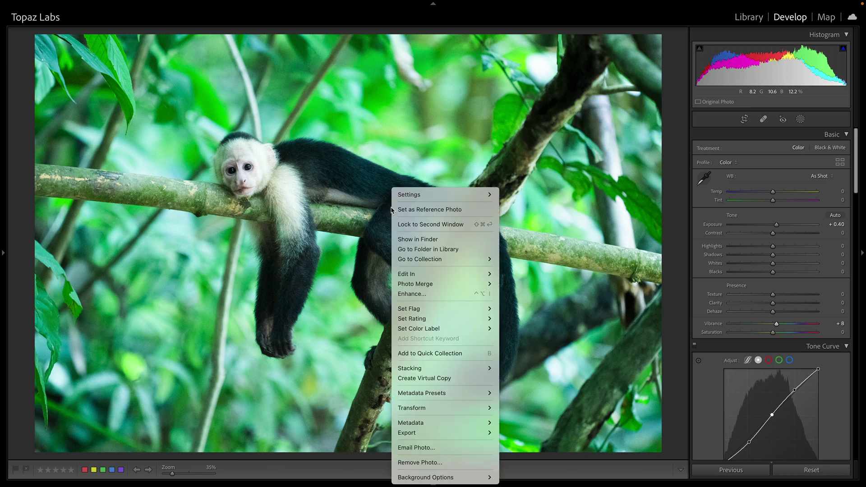
pyautogui.moveTo(469, 272)
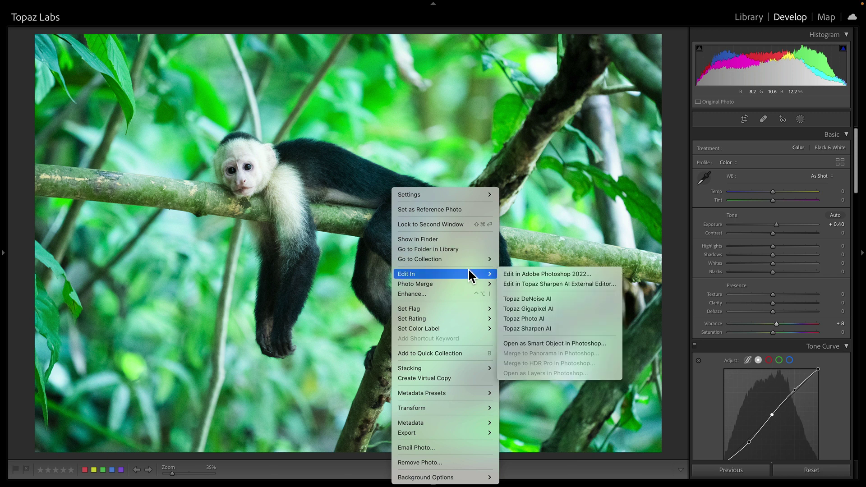
pyautogui.click(596, 321)
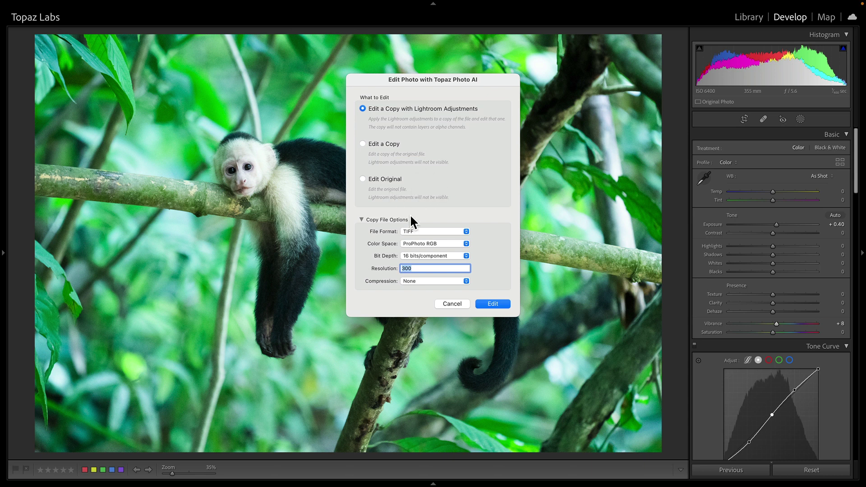
# - Send an adjusted copy to Topaz as a JPEG in ProPhoto RGB, 8 bits/component
pyautogui.click(460, 233)
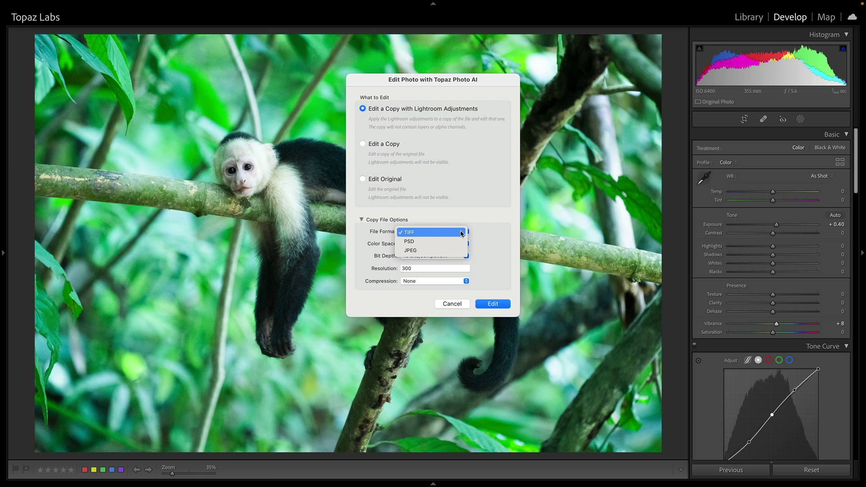
pyautogui.click(458, 250)
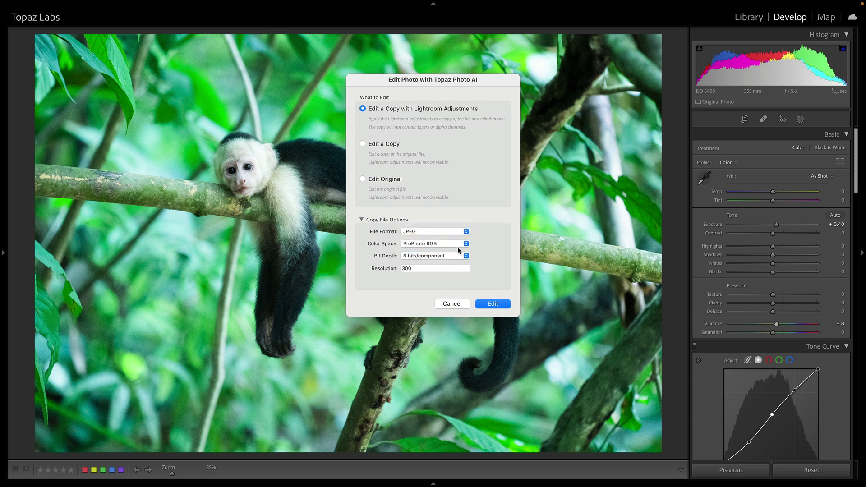
pyautogui.click(420, 242)
pyautogui.click(488, 240)
pyautogui.click(493, 304)
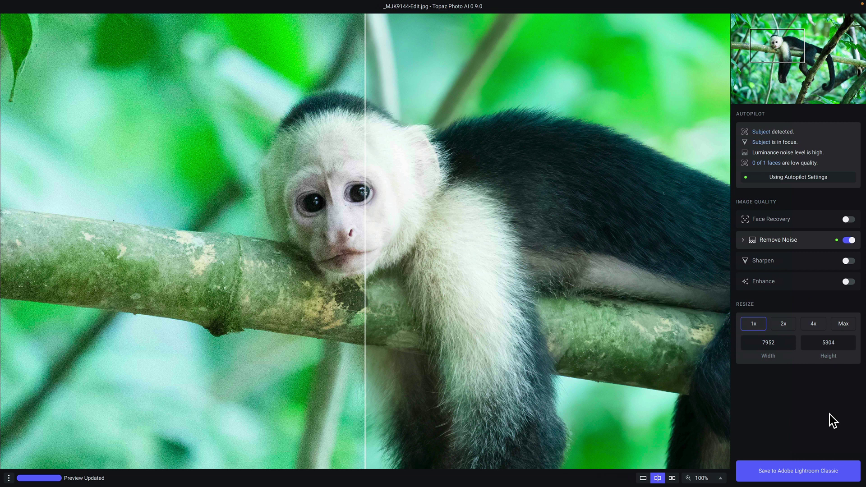
# - Apply Remove Noise in Strong mode at 46, check the denoised preview, and save back to Lightroom
pyautogui.click(800, 239)
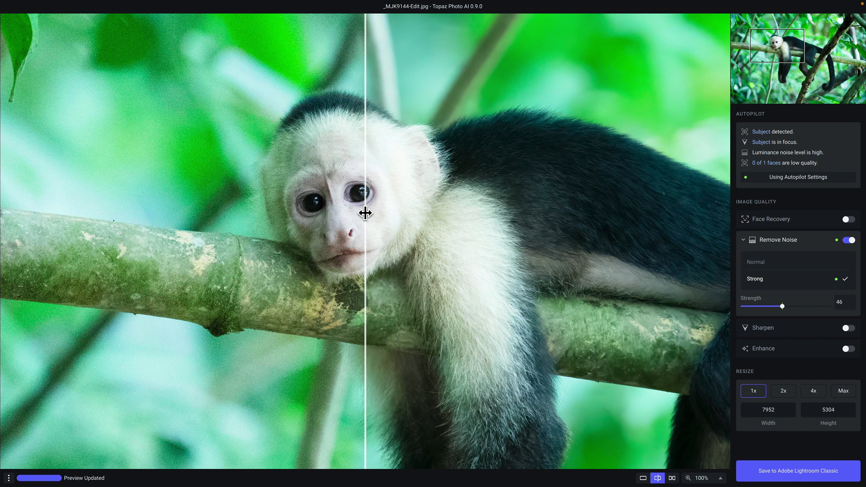
pyautogui.moveTo(366, 213); pyautogui.dragTo(161, 226)
pyautogui.click(261, 218)
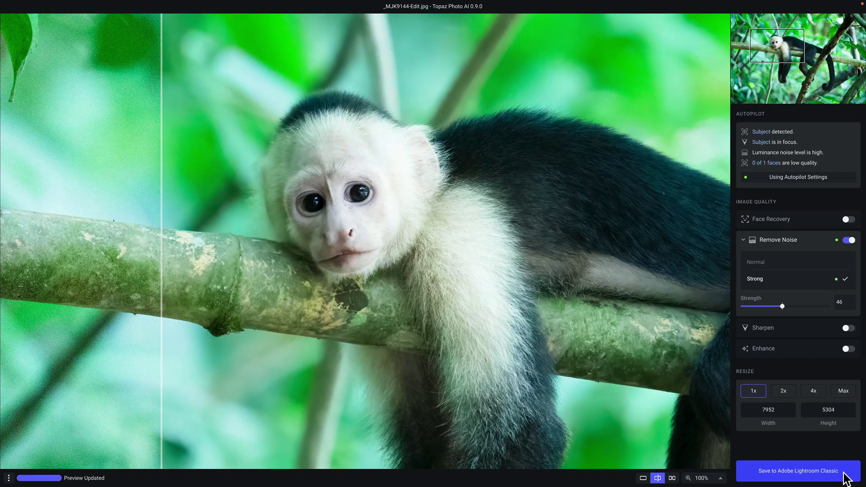
pyautogui.click(798, 471)
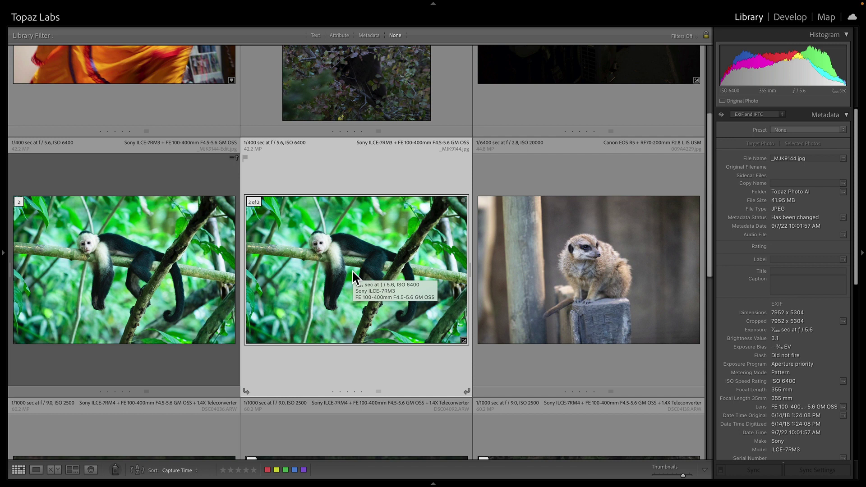
# - Select the original and denoised capuchin photos in Compare view with panels hidden
pyautogui.click(157, 269)
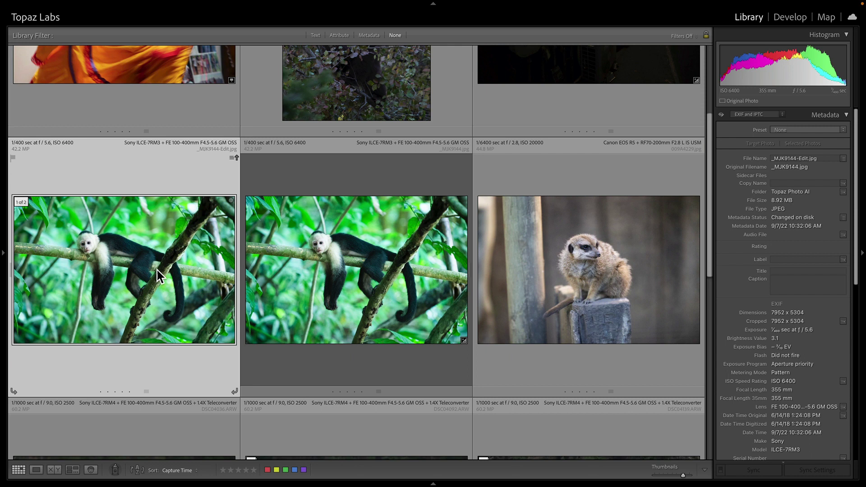
pyautogui.keyDown('ctrl'); pyautogui.click(354, 270); pyautogui.keyUp('ctrl')
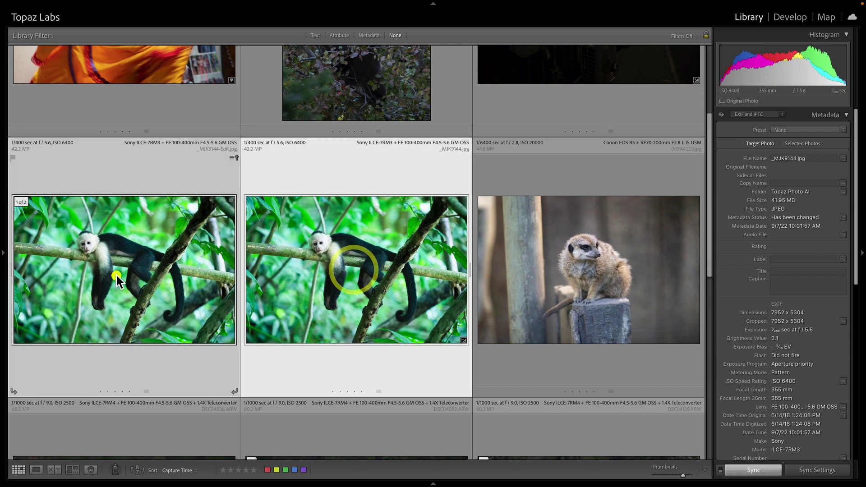
pyautogui.click(115, 273)
pyautogui.press('c')
pyautogui.press('Tab')
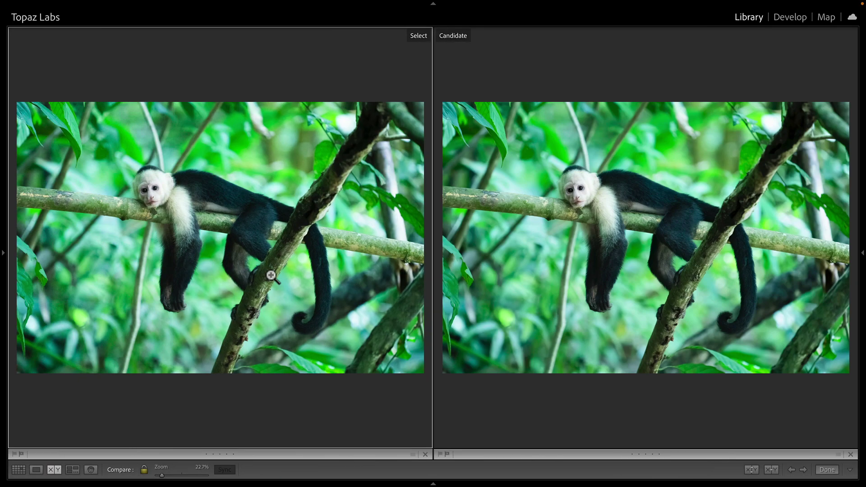
# - Zoom and pan both photos to compare detail on the monkey's face, then fit them
pyautogui.click(145, 194)
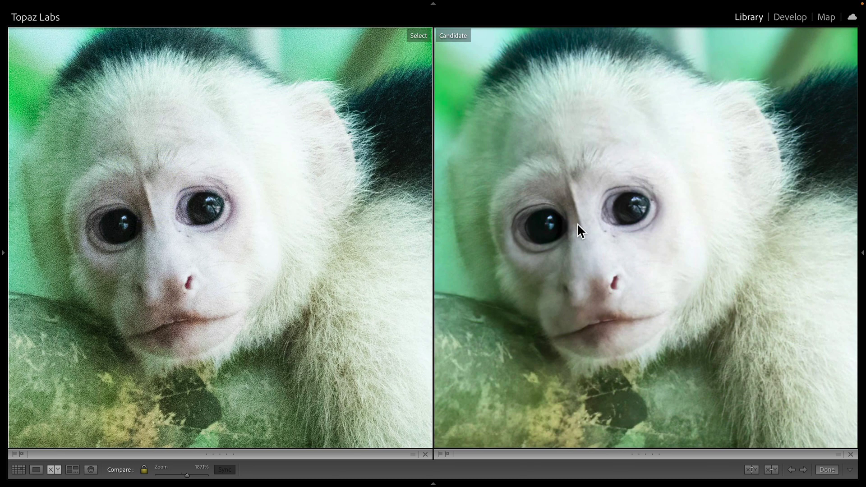
pyautogui.moveTo(594, 212); pyautogui.dragTo(594, 241)
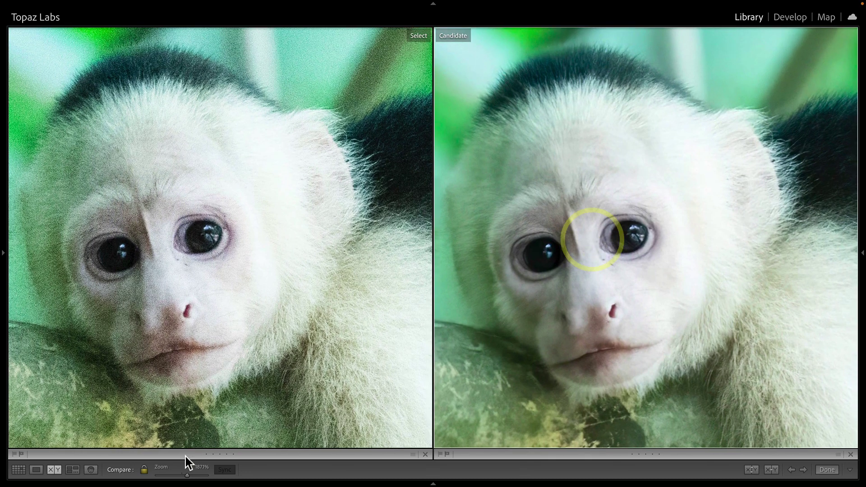
pyautogui.moveTo(186, 472); pyautogui.dragTo(181, 474)
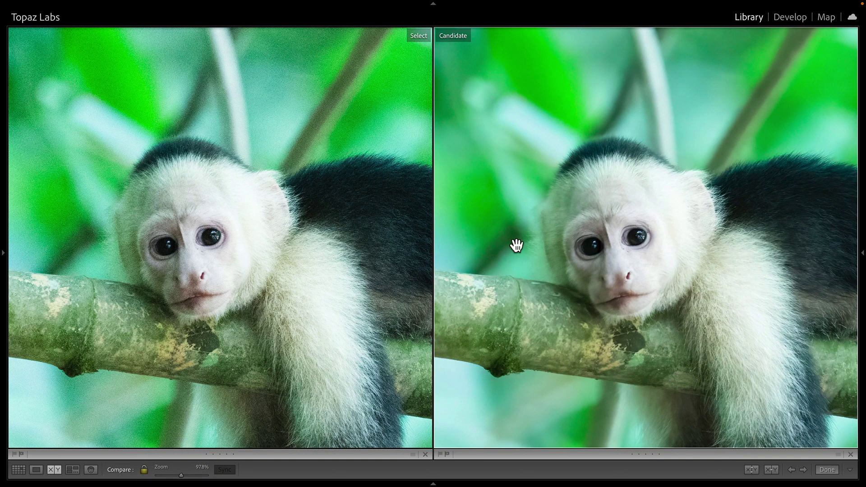
pyautogui.moveTo(545, 290); pyautogui.dragTo(546, 247)
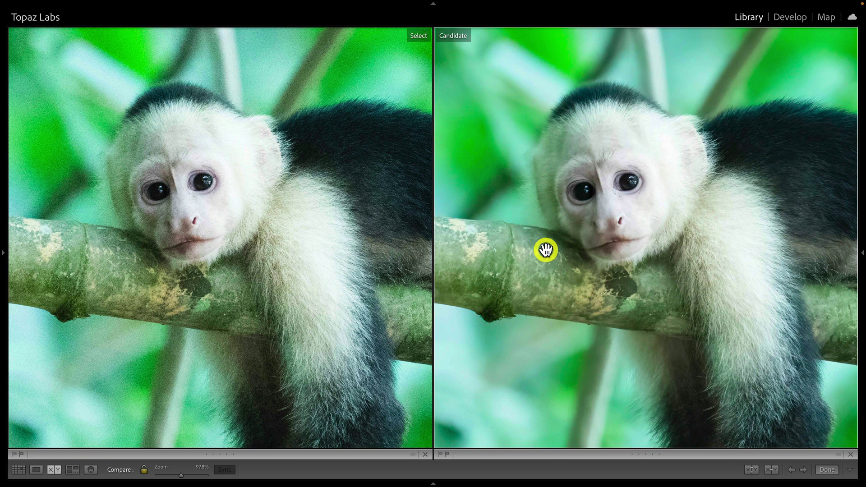
pyautogui.click(545, 249)
# - Back in Grid view, inspect the meerkat photo at 1:1 for noise
pyautogui.press('g')
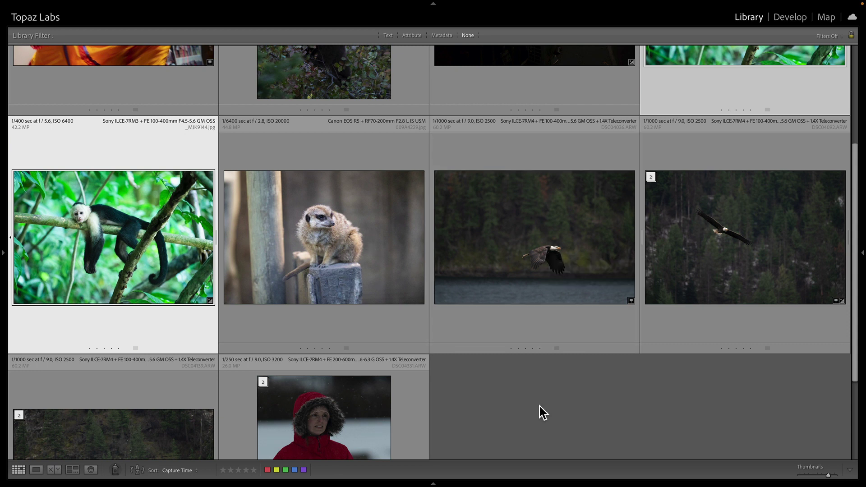
pyautogui.click(382, 253)
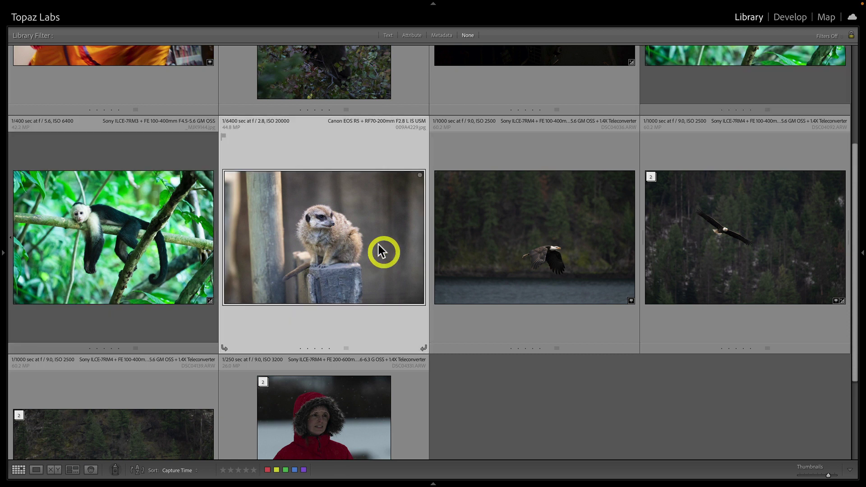
pyautogui.doubleClick(352, 253)
pyautogui.click(364, 125)
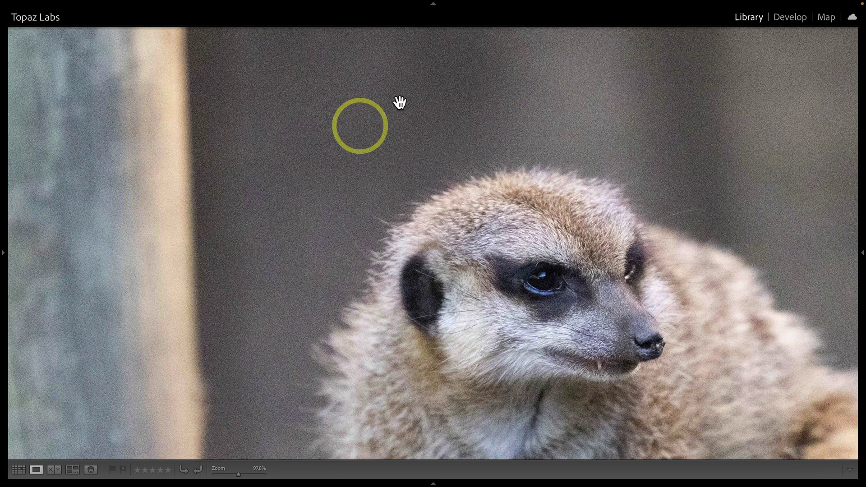
pyautogui.click(323, 188)
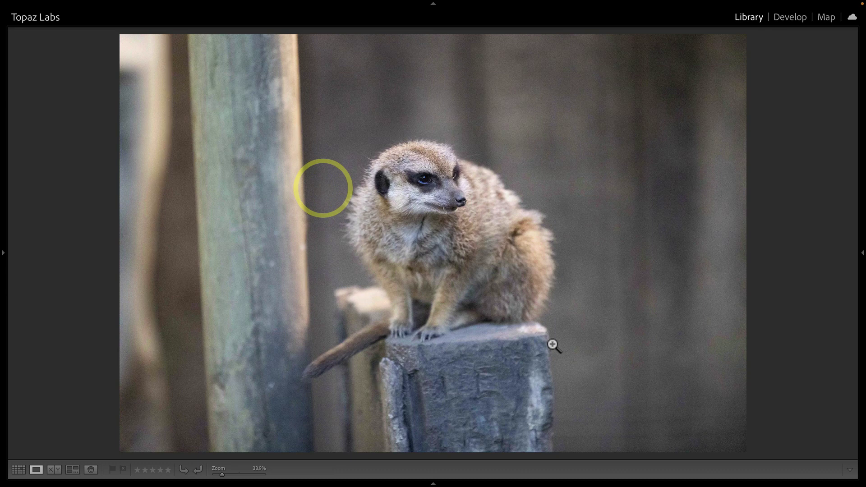
# - Inspect the eagle-over-water photo at 1:1 for noise
pyautogui.press('g')
pyautogui.doubleClick(513, 280)
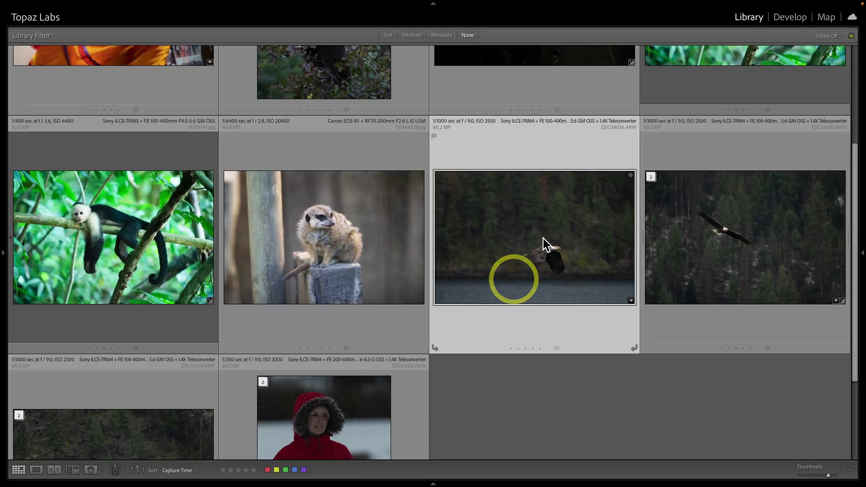
pyautogui.click(462, 261)
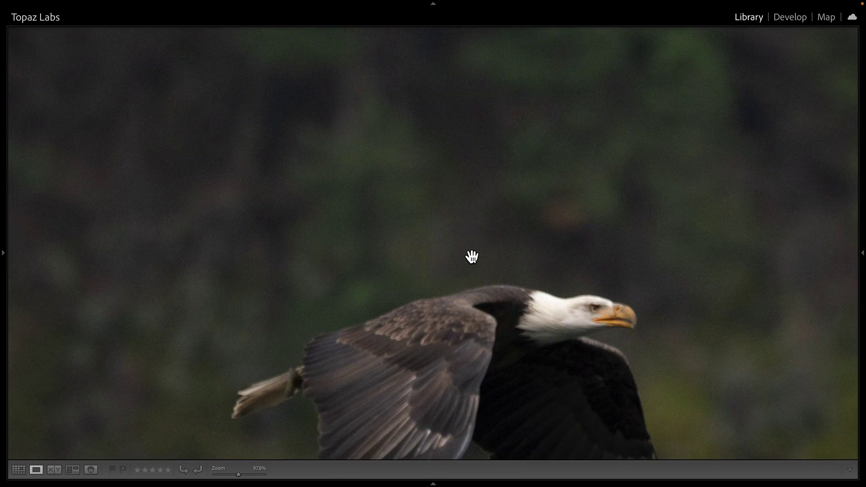
pyautogui.click(470, 255)
# - In the grid, select both the meerkat and eagle photos
pyautogui.press('g')
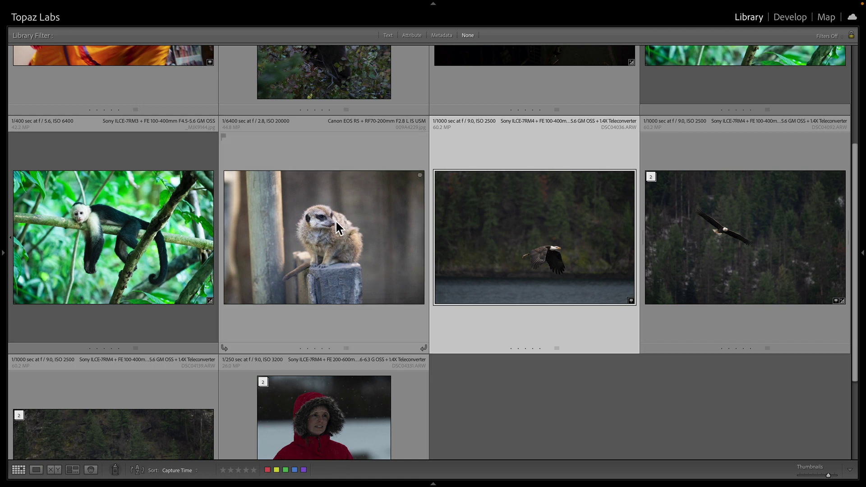
pyautogui.click(315, 258)
pyautogui.keyDown('ctrl'); pyautogui.click(517, 245); pyautogui.keyUp('ctrl')
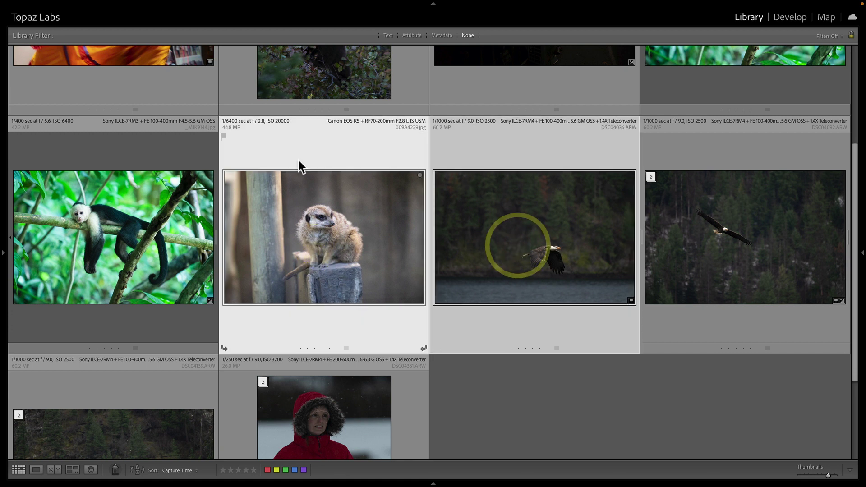
# - Run File > Plug-in Extras > Process with Topaz Photo AI on the meerkat and eagle photos
pyautogui.click(91, 5)
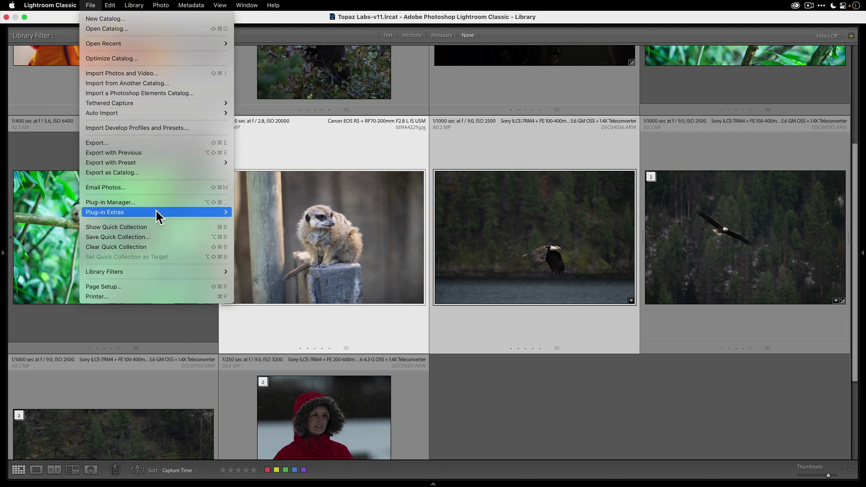
pyautogui.moveTo(156, 211)
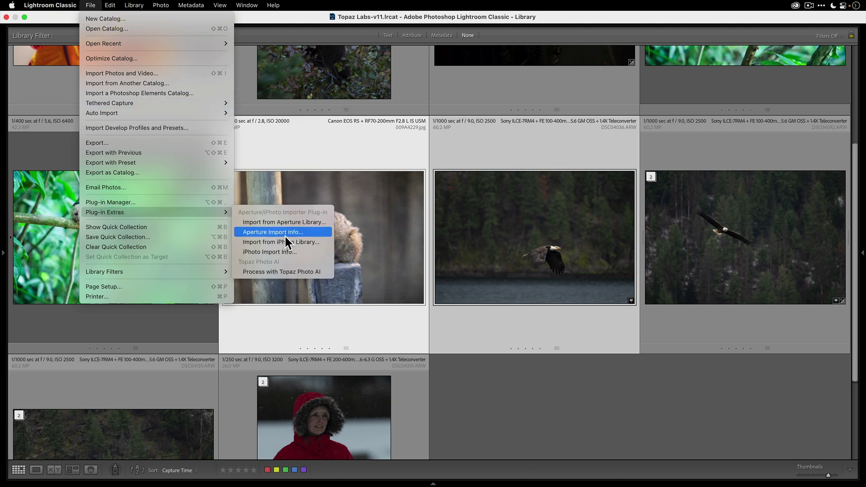
pyautogui.click(322, 273)
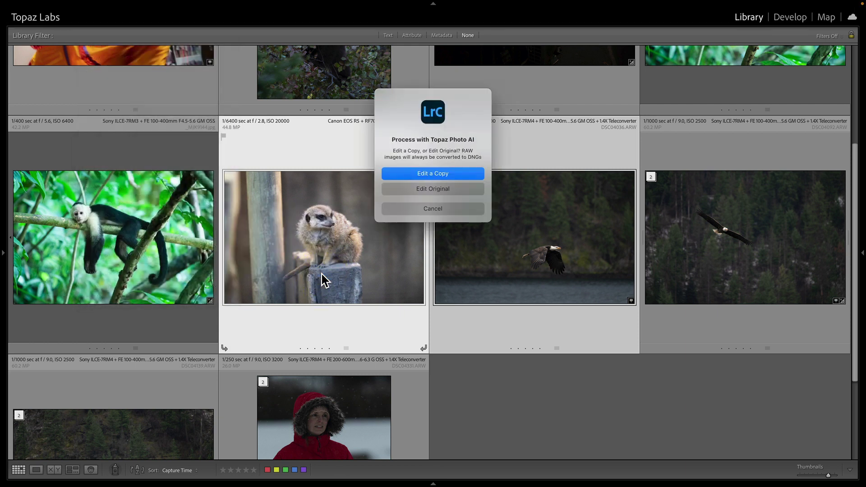